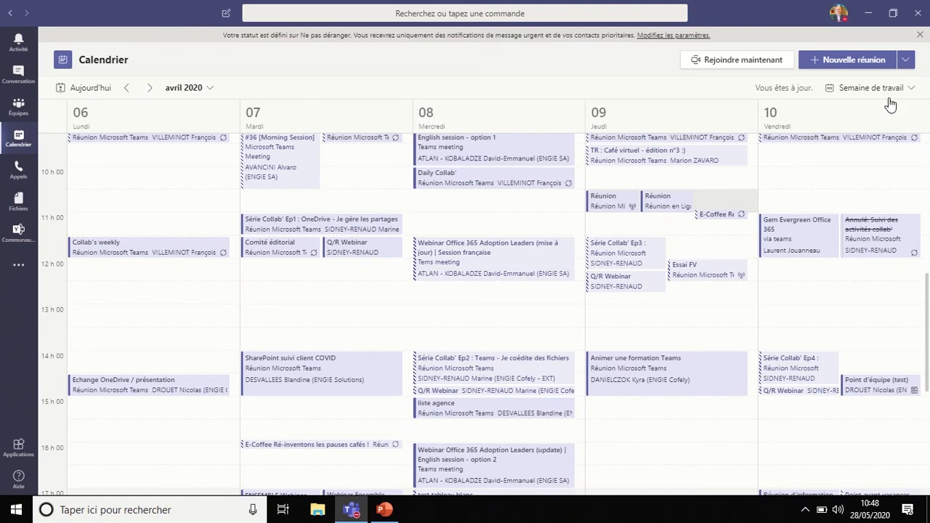
Step: Create a live event titled "Réunion d'information" located in Teams and invite a colleague to the event group
click(905, 62)
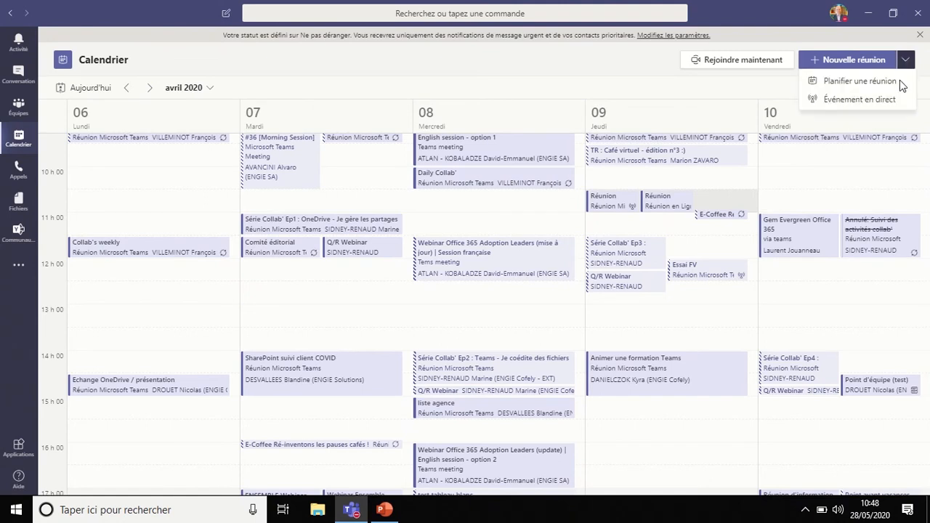
click(893, 99)
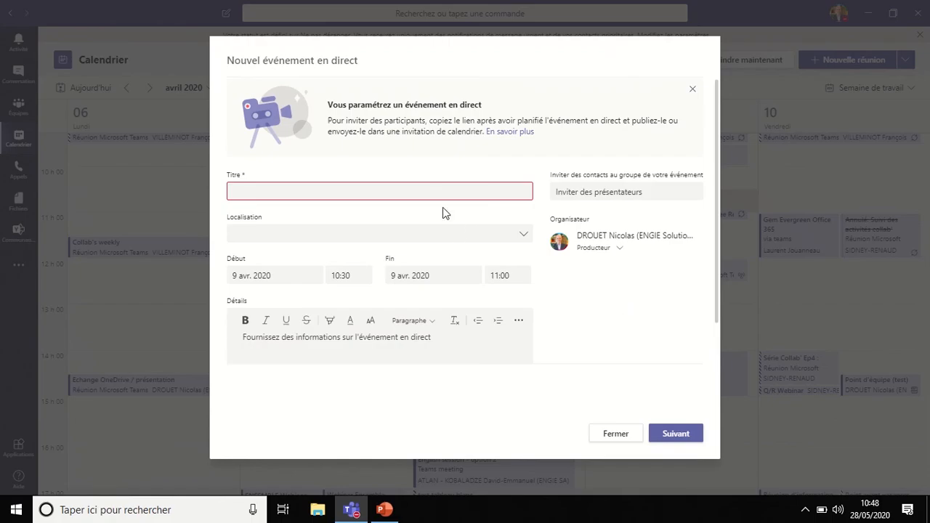
click(572, 192)
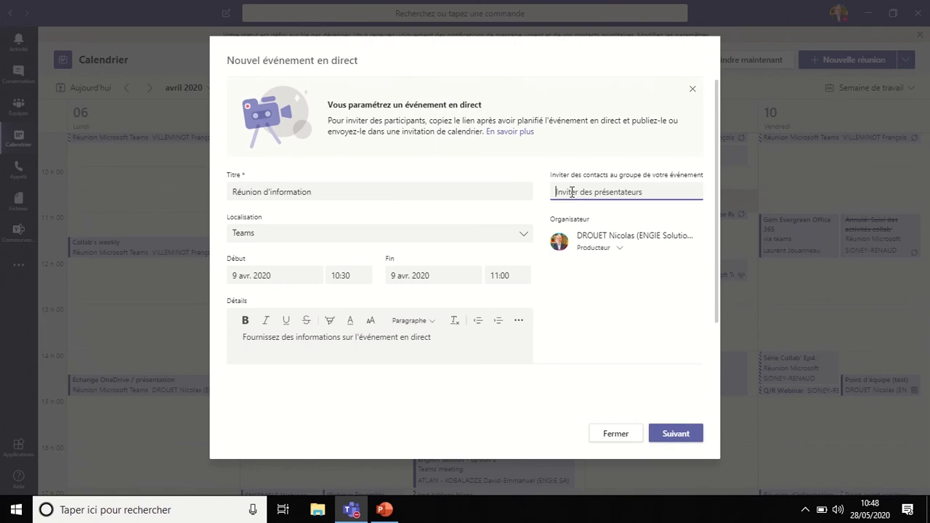
text(ville)
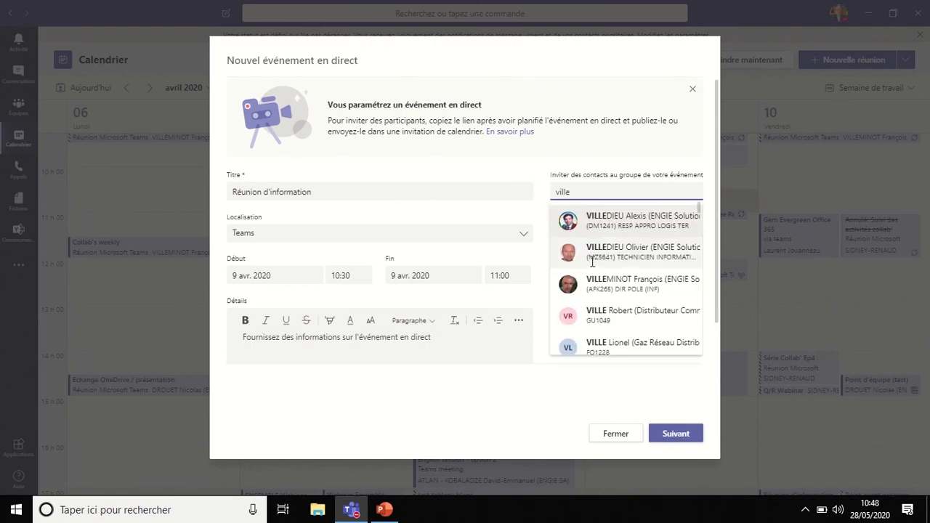
click(604, 281)
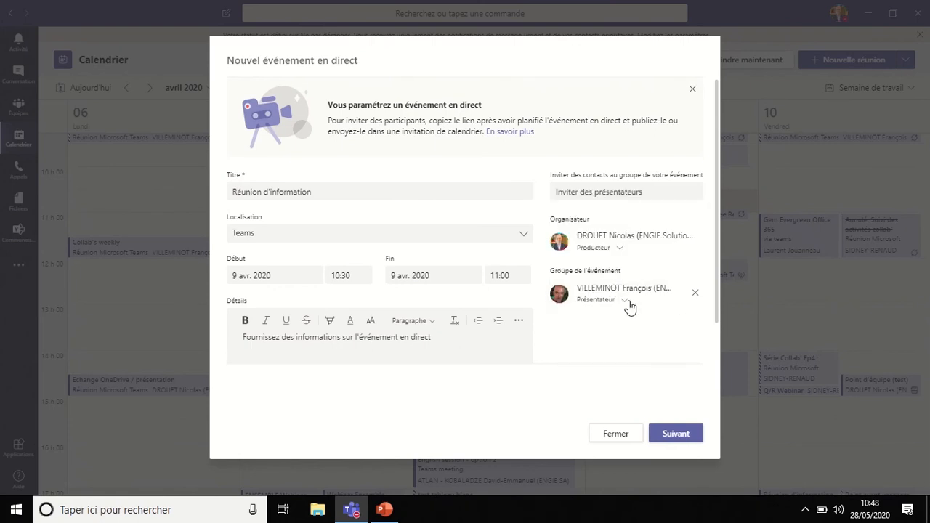
Step: Add the invited colleague to the event group with the role Producteur
click(628, 303)
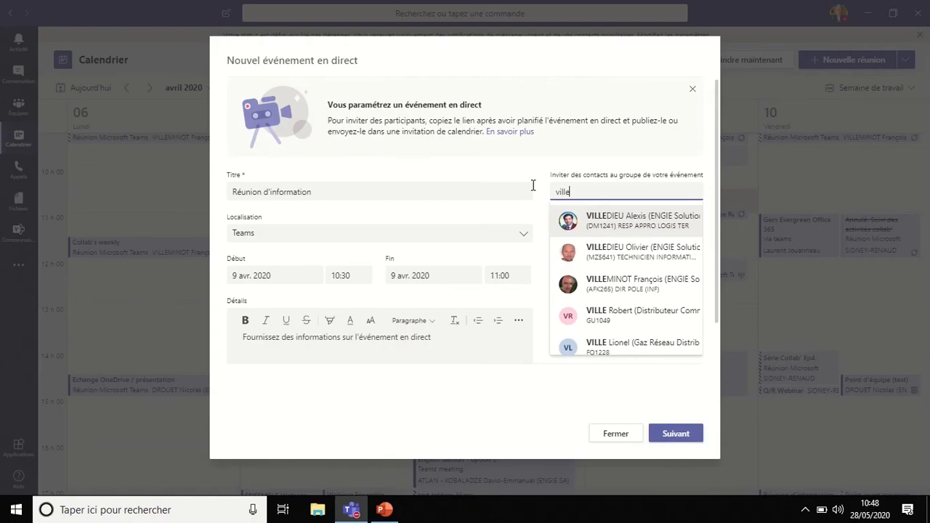
click(604, 280)
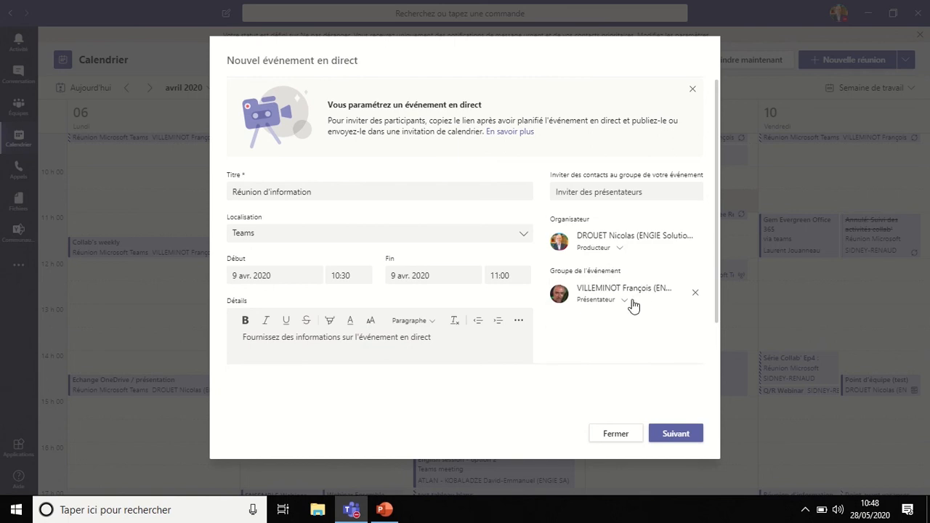
click(626, 301)
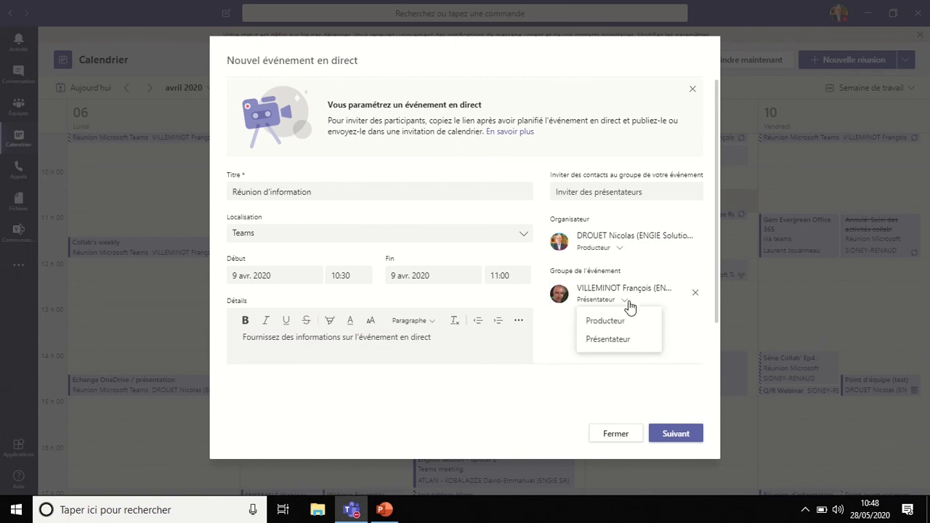
click(628, 320)
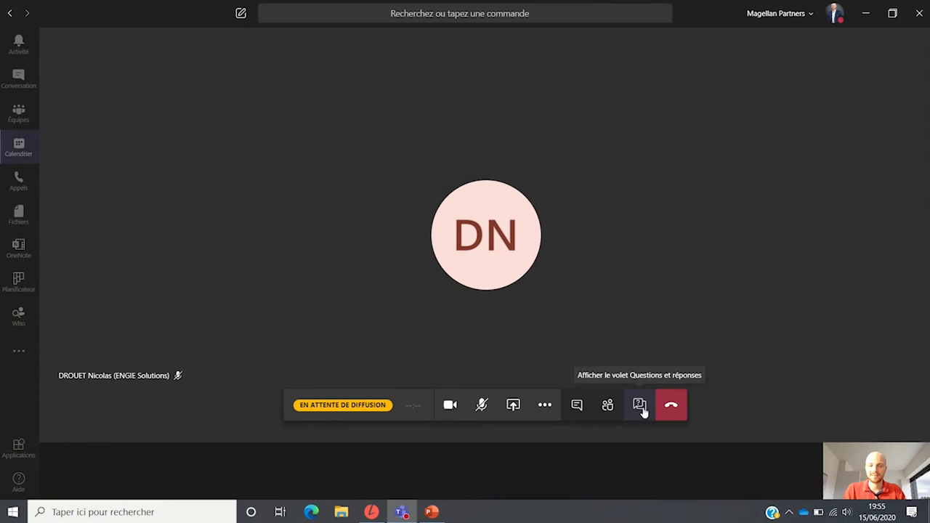
Step: Show the questions and answers pane of the live event awaiting broadcast
click(639, 405)
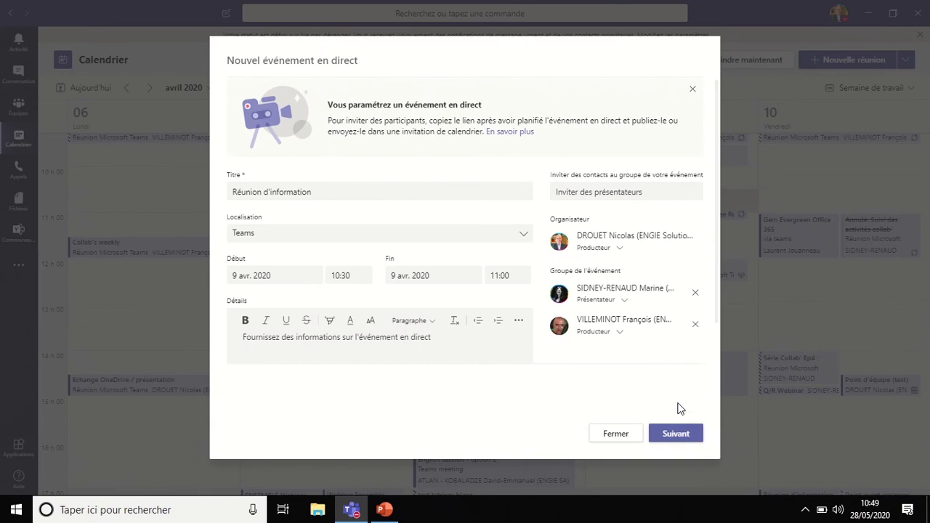
Step: Continue to the live event's permissions and production options and enable Questions&Réponses for the Teams production
click(676, 433)
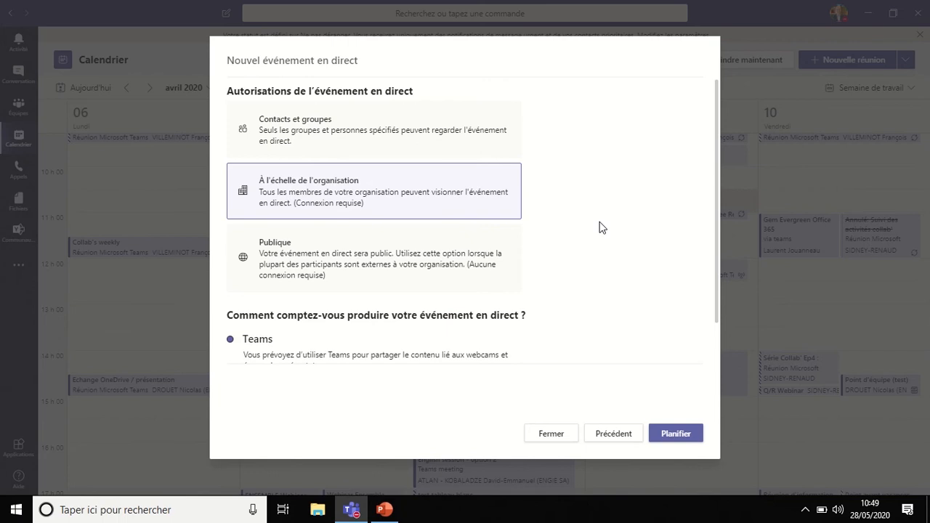
drag(716, 173, 744, 304)
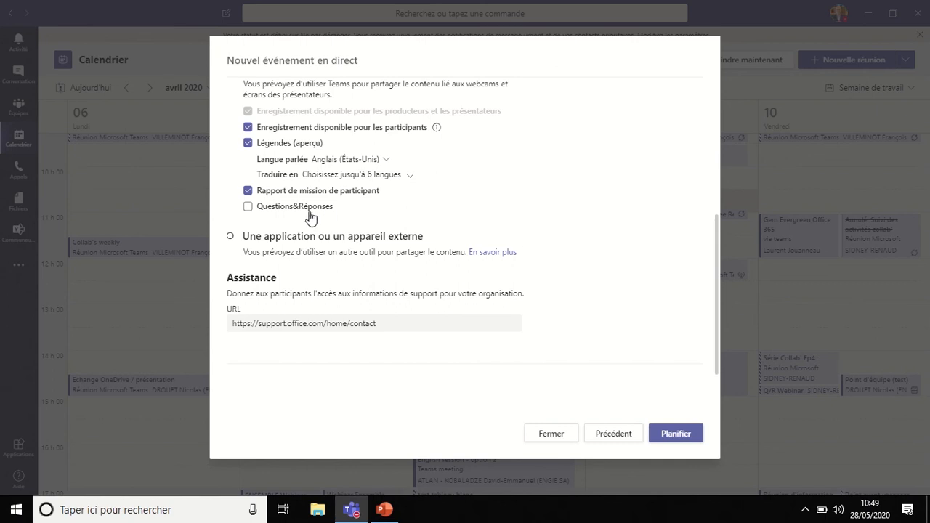
click(248, 206)
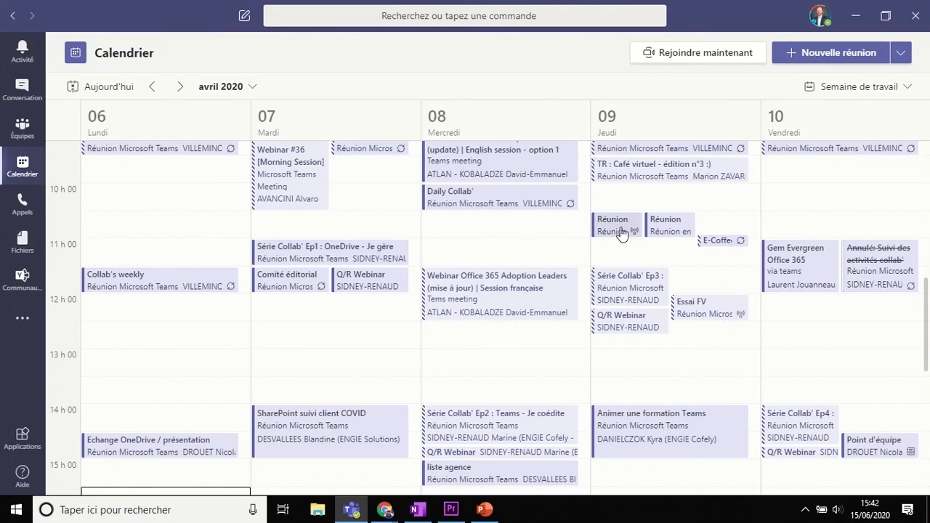
Step: Get the participation link of the 9 April information meeting and paste it after the connection sentence in the Outlook invitation
click(621, 234)
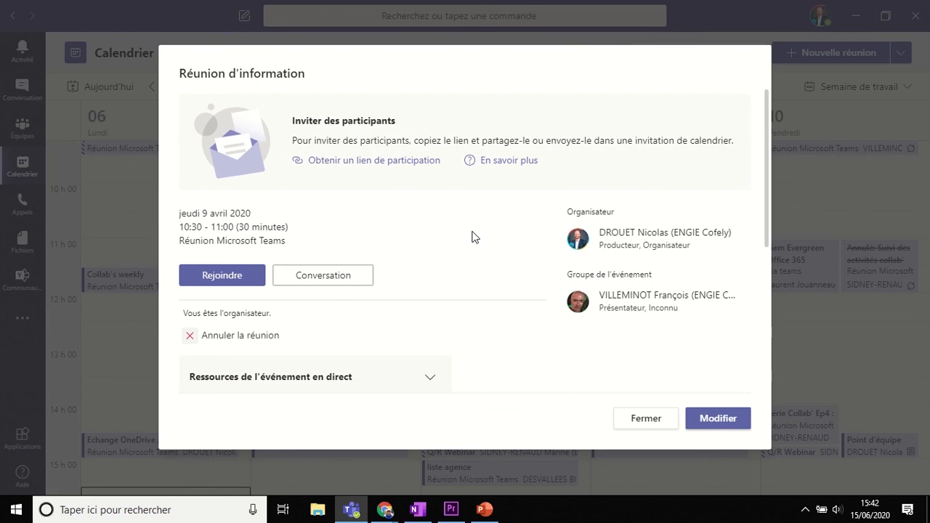
click(398, 168)
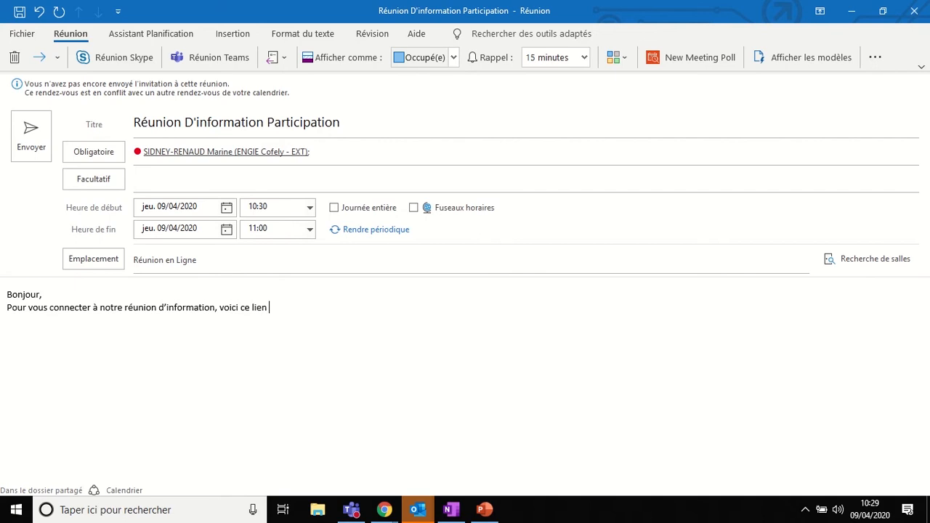
text(:)
key(Return)
text(https://teams.microsoft.com/l/meetup-join/19%3ameeting_ZjAzODczOTItYjM0Ny00OWQzLWFlNjctMjc3YTk3Nzc2NjM3%40thread.v2/0?context=%7b%22Tid%22%3a%2224139d14-c62c-4c47-8bdd-ce71ea1d50cf%22%2c%22Oid%22%3a%225816338c-2b87-4f4e-a105-0e17da8d46cc%22%2c%22IsBroadcastMeeting%22%3atrue%7d)
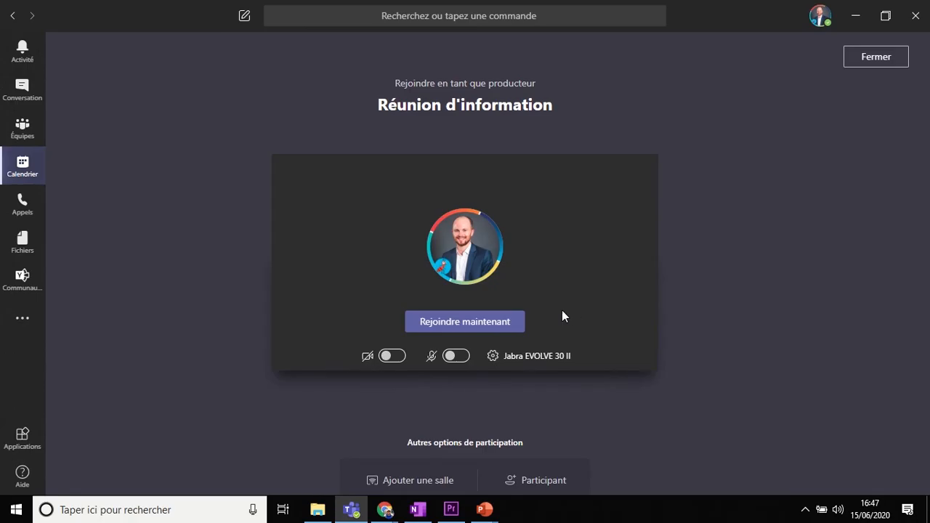
Step: Join "Réunion d'information" in Teams as producer and view its Q&A and meeting conversation panes
click(501, 321)
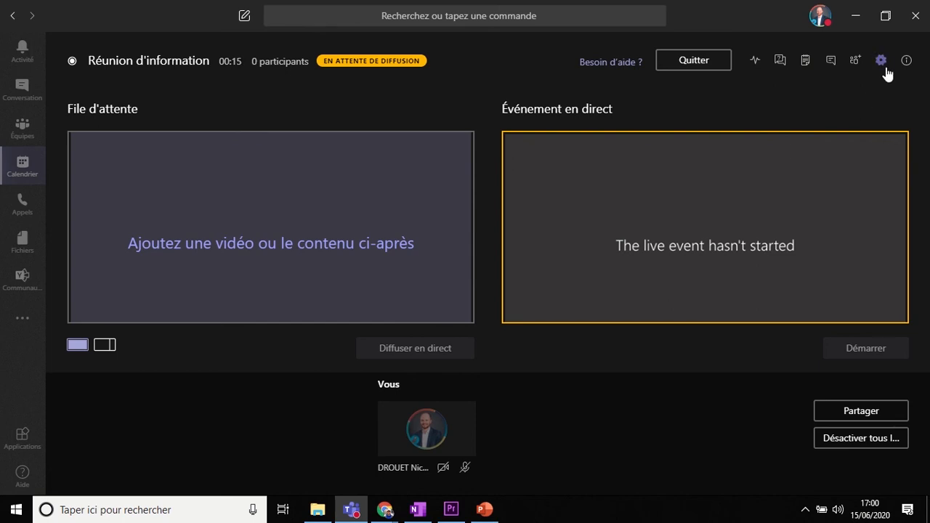
click(886, 67)
click(781, 62)
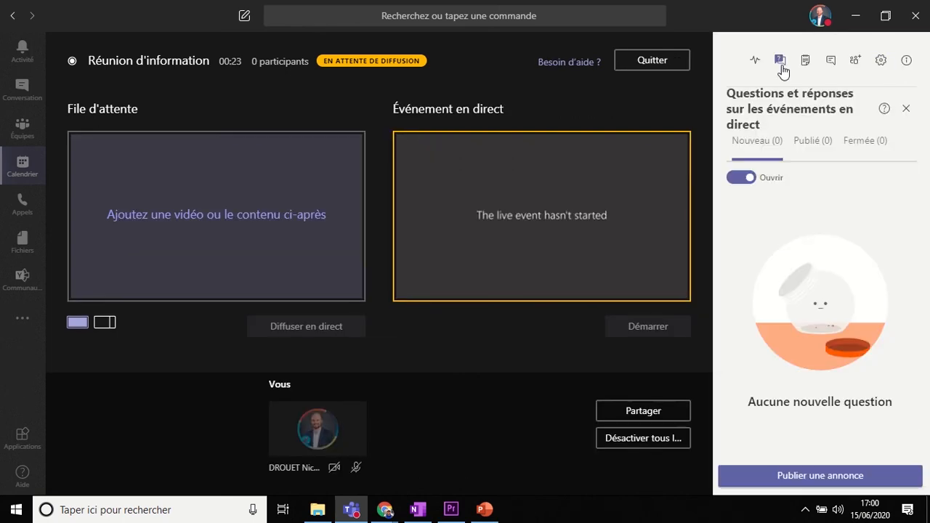
click(833, 64)
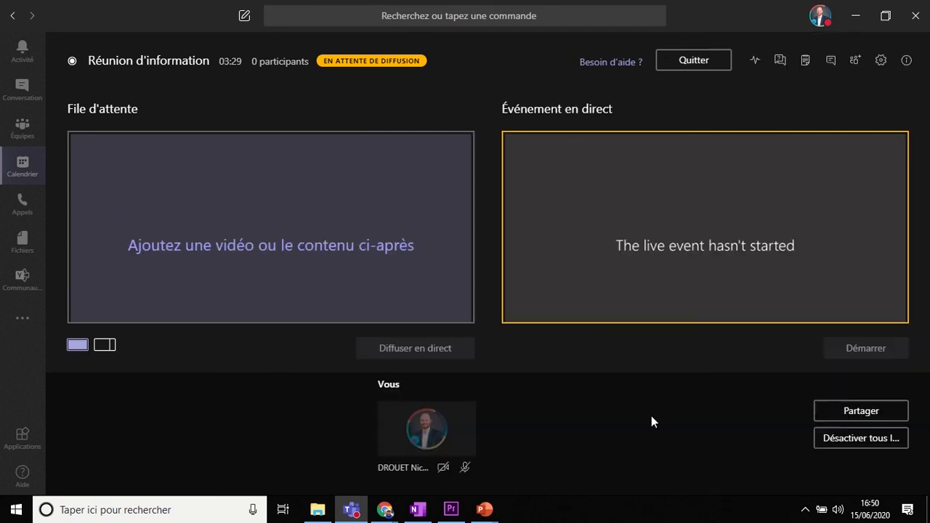
Step: Share Écran nº 2 in the live event and turn on the microphone and camera
click(818, 414)
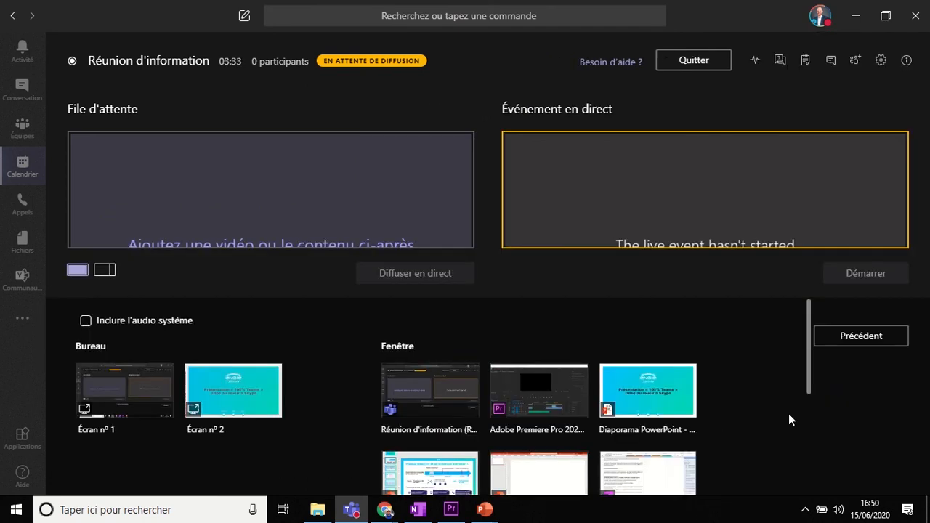
click(243, 401)
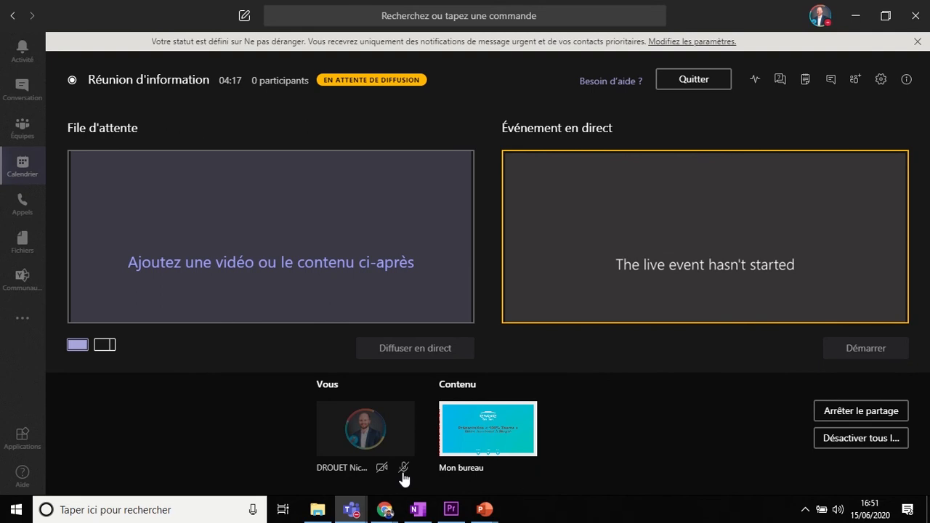
click(403, 471)
click(382, 469)
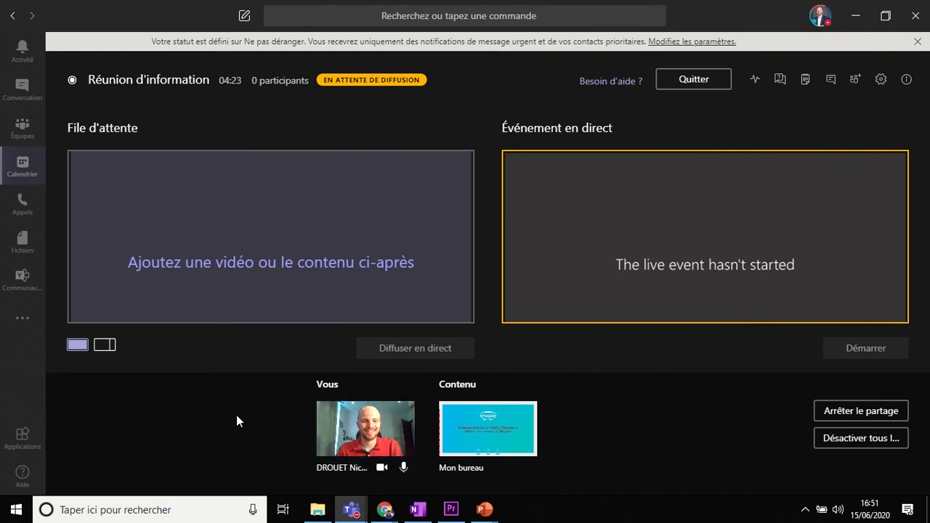
Step: Queue the shared desktop with the webcam beside it in the content-plus-video layout and send the queue live
click(109, 346)
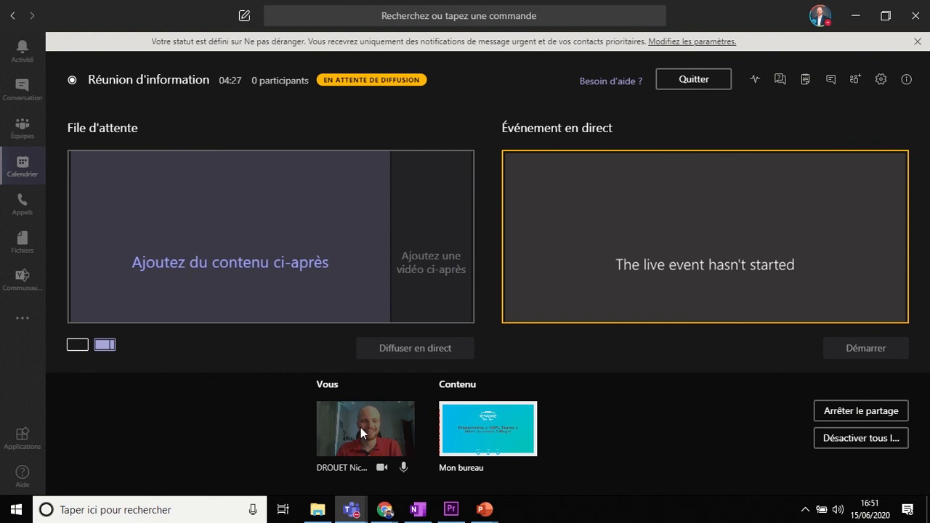
click(486, 434)
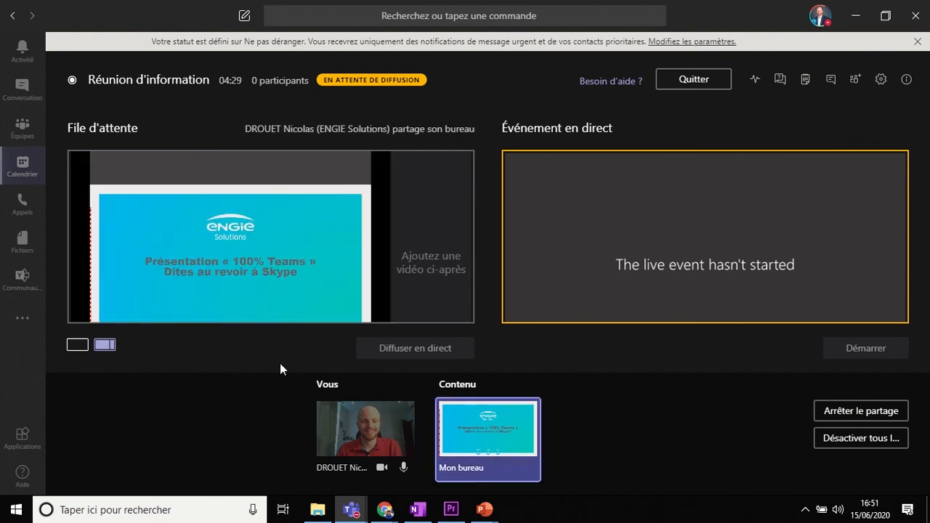
click(431, 266)
click(392, 425)
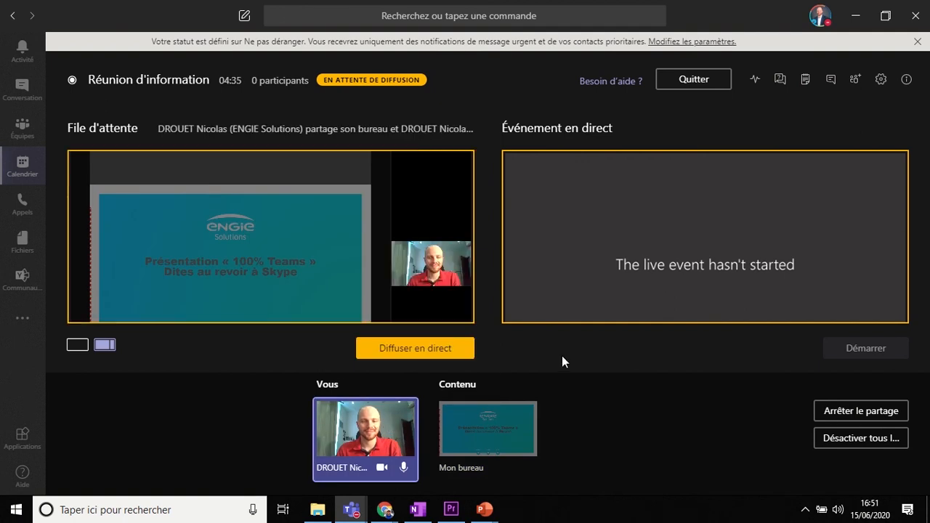
click(457, 348)
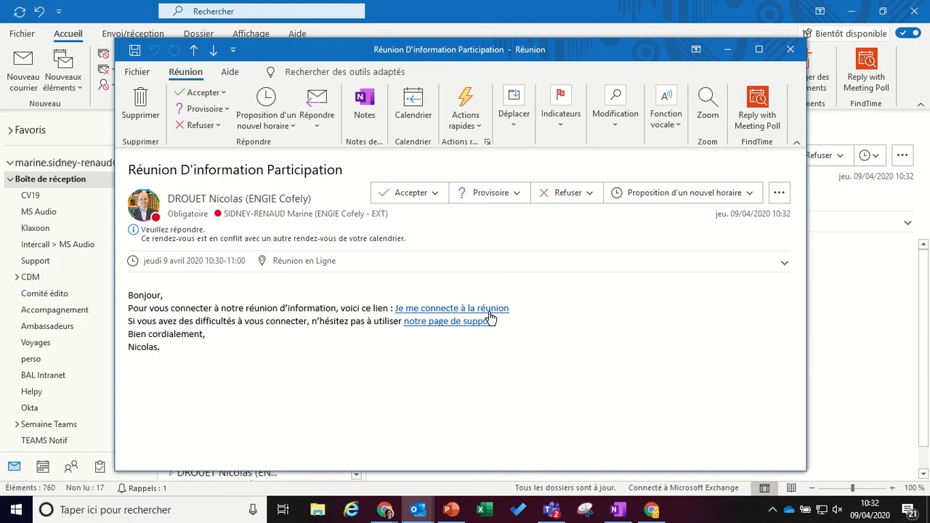
Step: Follow the "Je me connecte à la réunion" link in the Outlook invitation and open the live event in Microsoft Teams
click(492, 308)
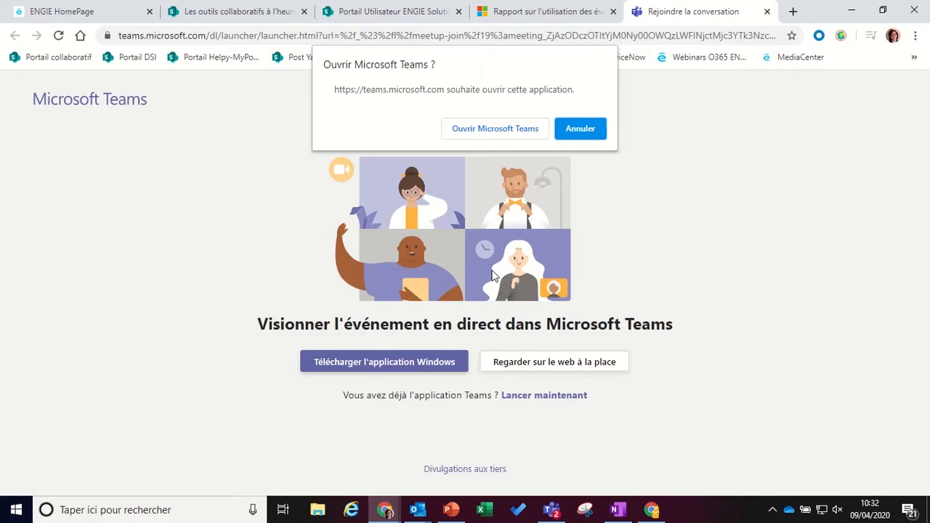
click(488, 132)
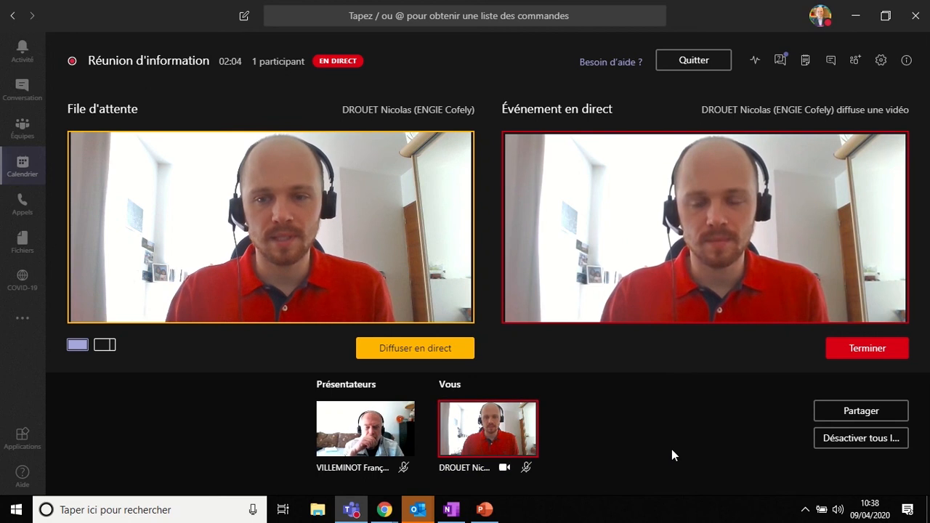
Step: Put the other presenter's video in the queue and broadcast it live
click(393, 444)
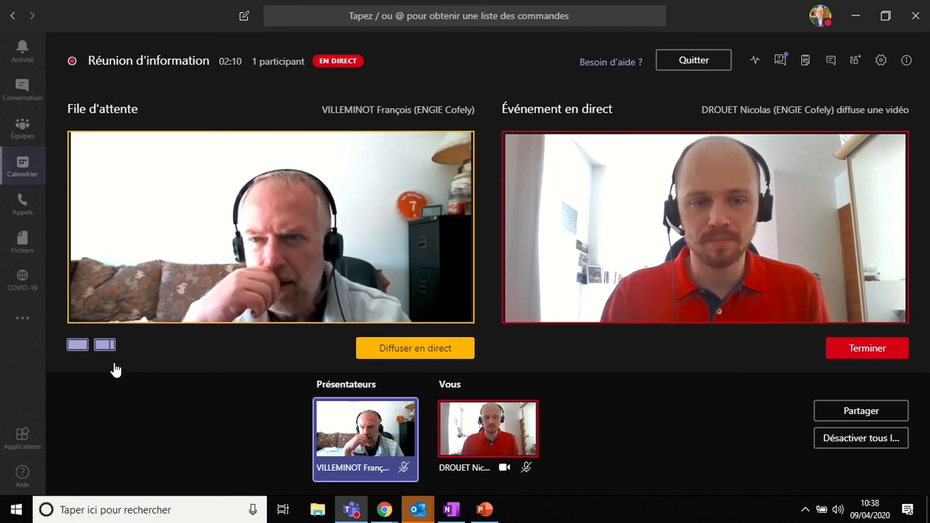
click(422, 348)
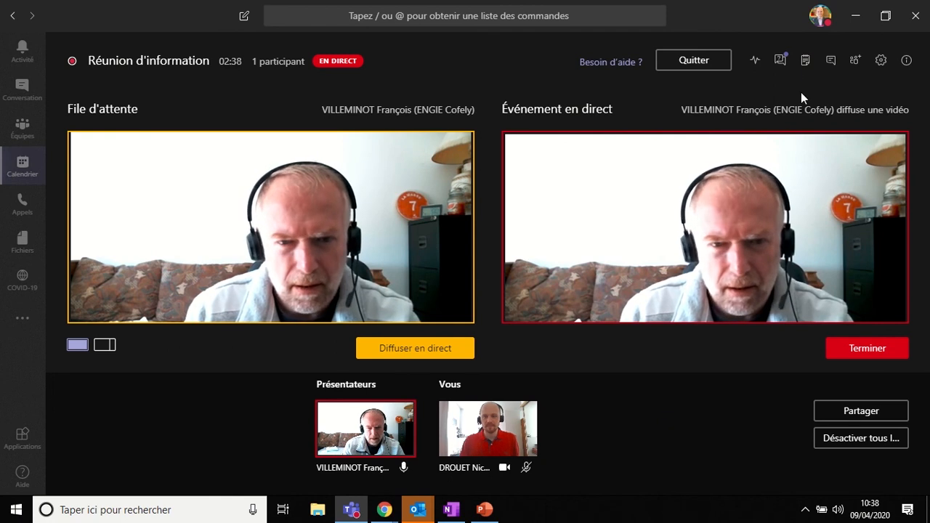
Step: Open the live event's Q&A and privately reply "Merci pour ta question" to the anonymous question "Bonjour !"
click(783, 64)
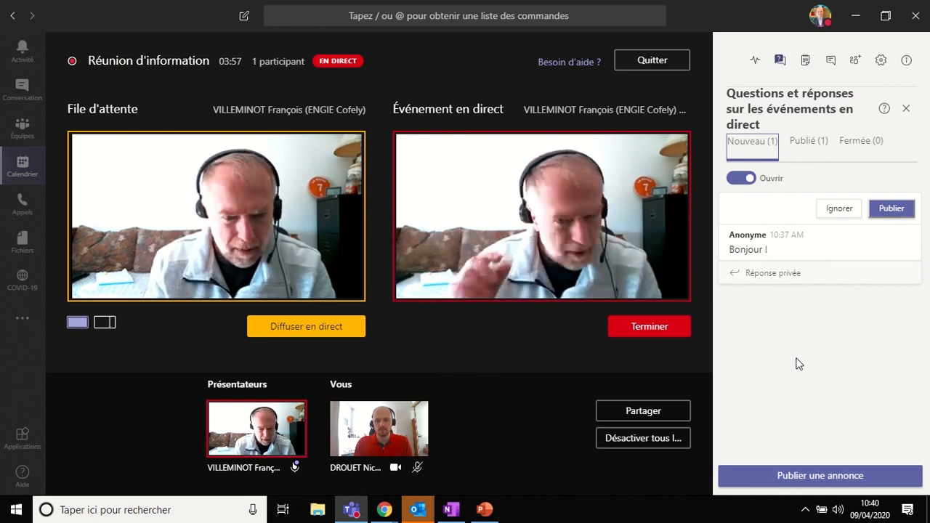
click(780, 279)
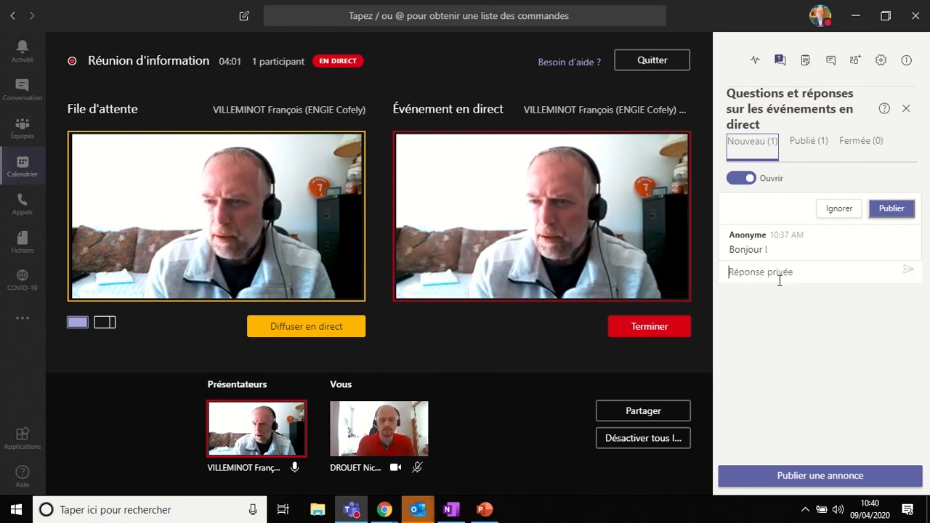
text(Merci pour )
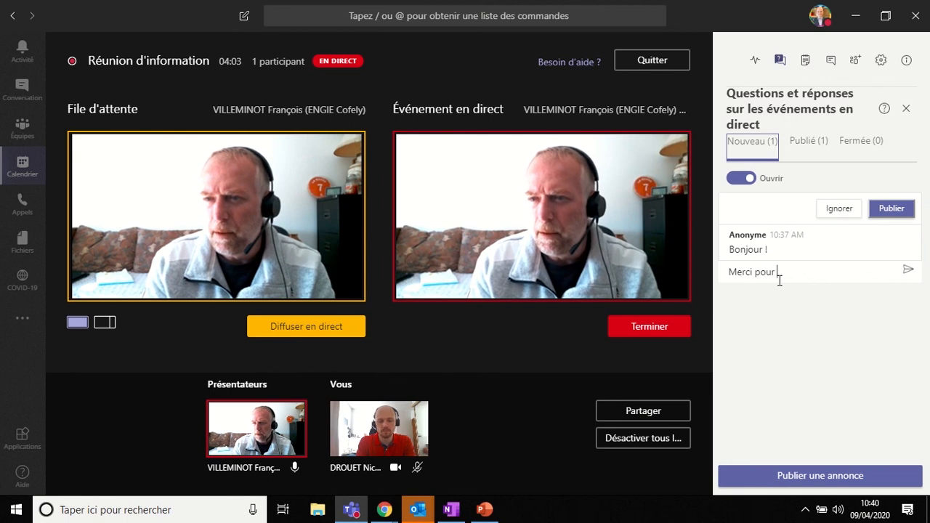
text(ta question)
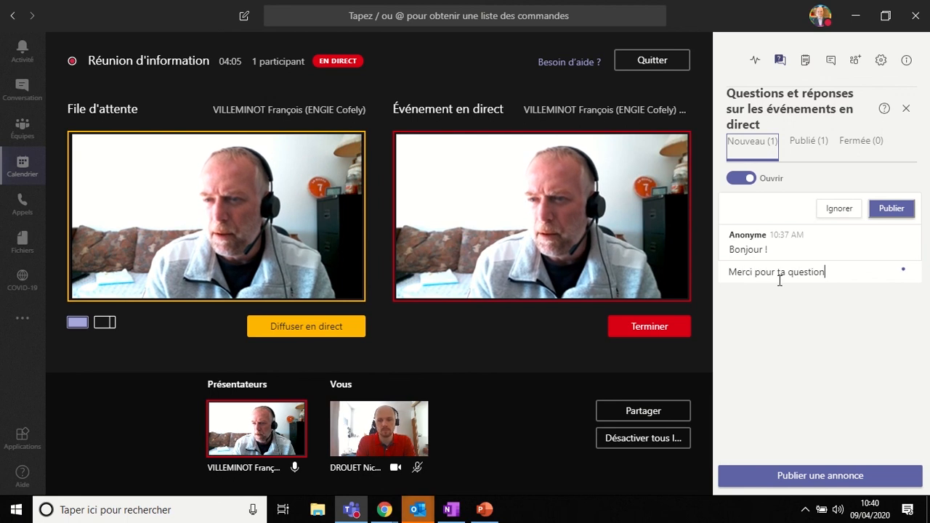
key(Return)
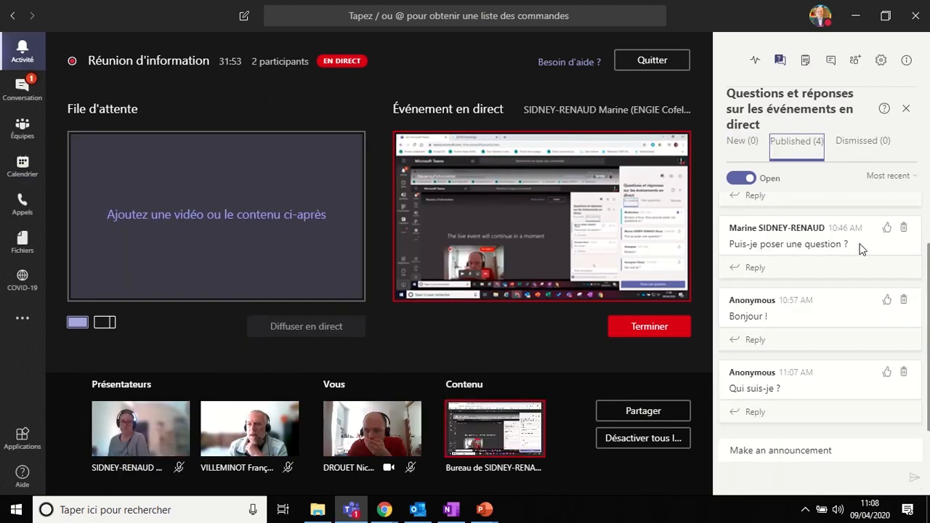
Step: Start a reply to the published anonymous question "Bonjour !" and dismiss the new question "Quelque chose"
click(785, 343)
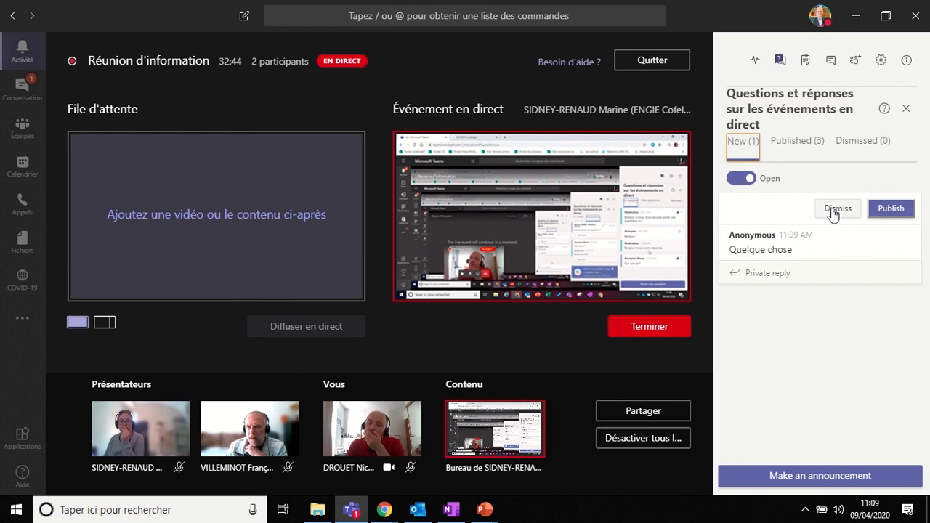
click(834, 210)
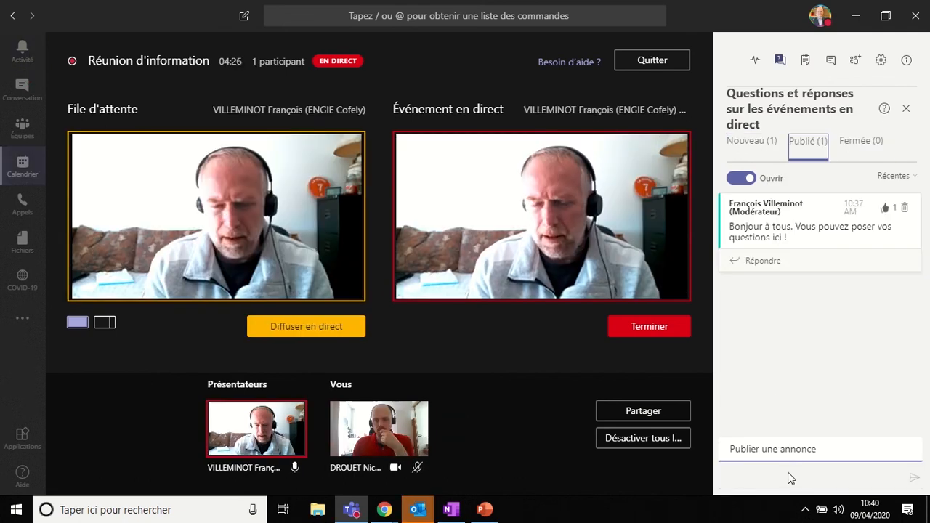
Step: Write a Q&A announcement for the attendees reading "Merci de poser vos questions"
click(788, 452)
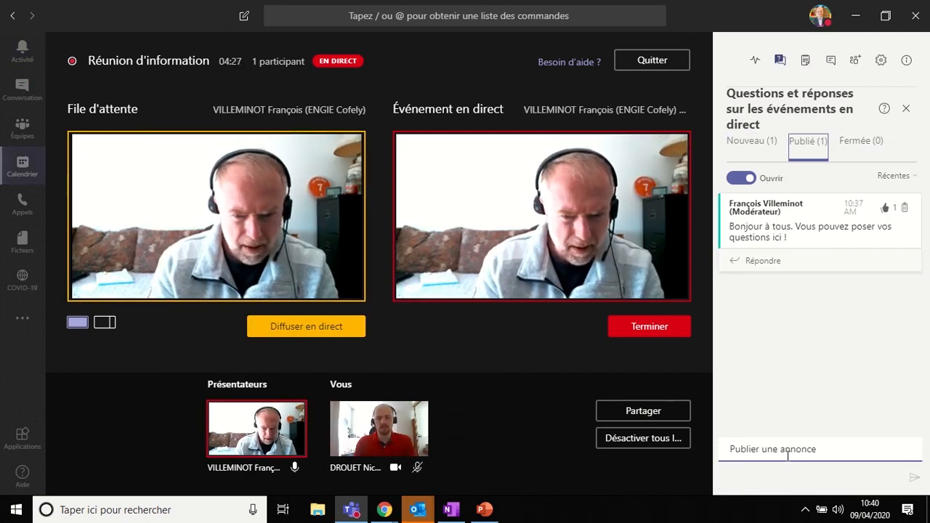
text(Merci de pos)
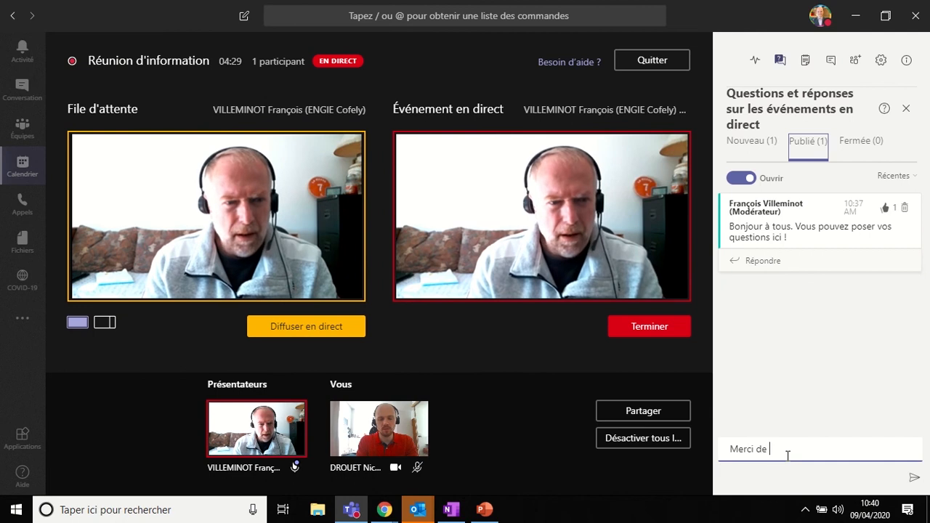
text(er vos questio)
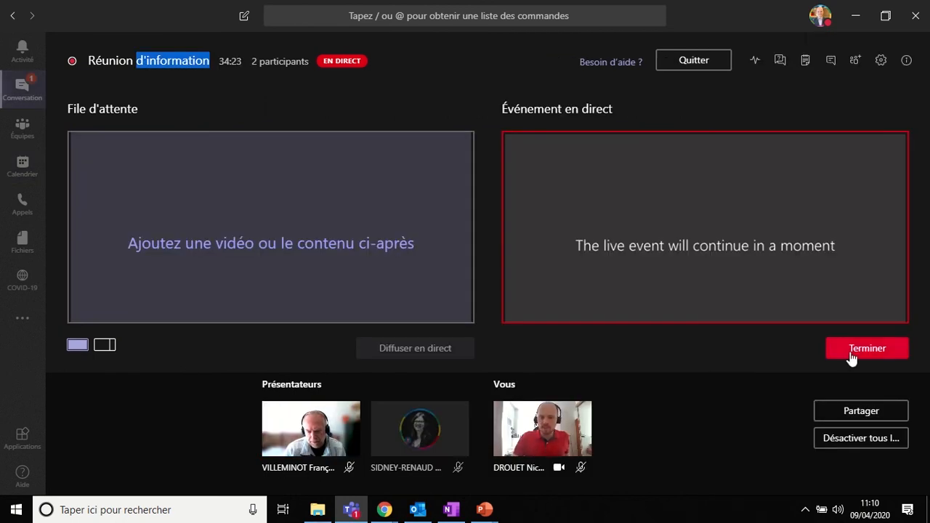
Step: End the live event and download its question-and-answer report and participant report from the event resources
click(852, 356)
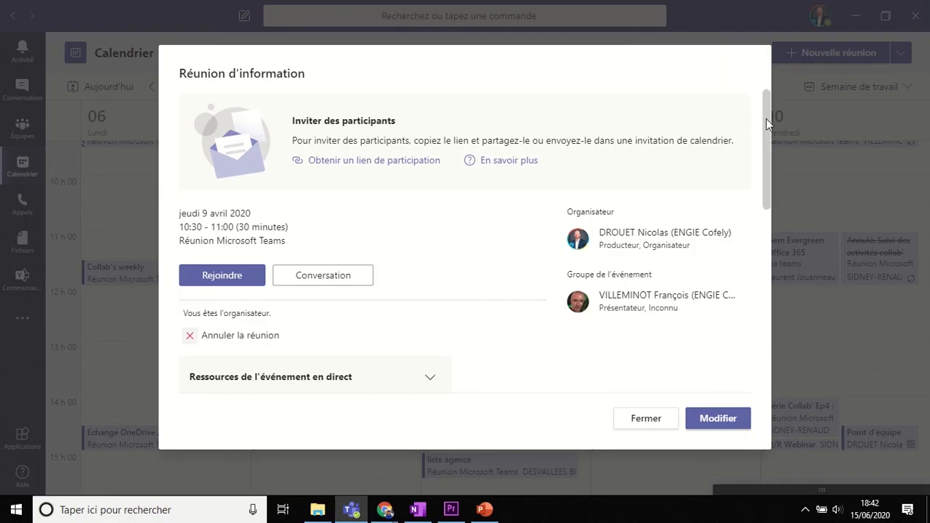
drag(766, 118, 756, 180)
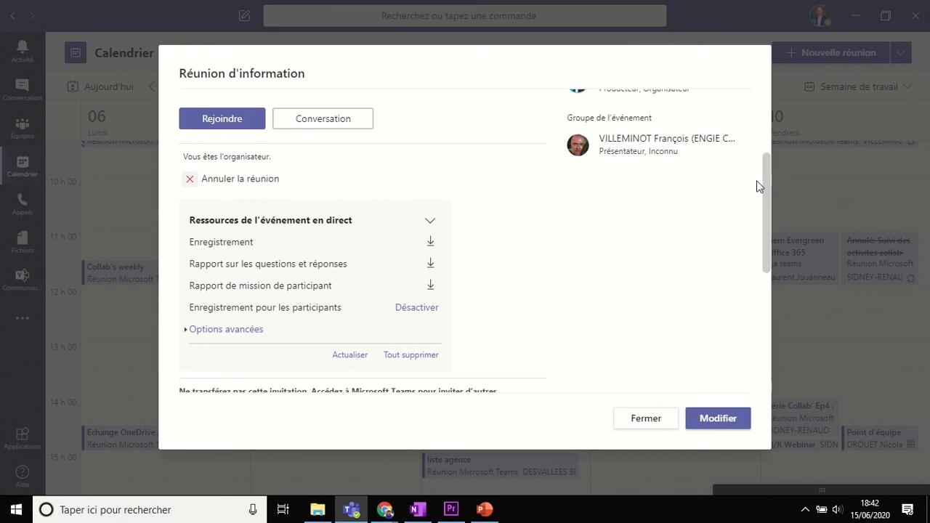
click(430, 264)
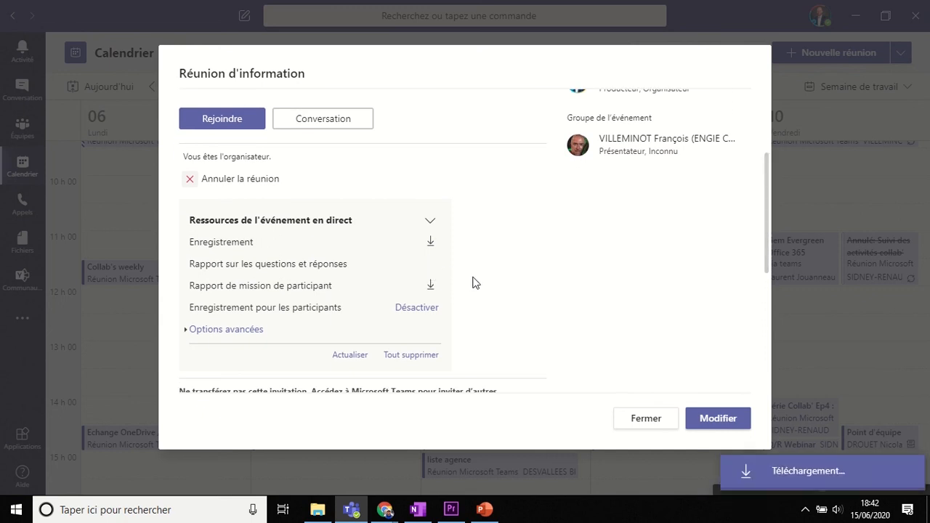
click(430, 285)
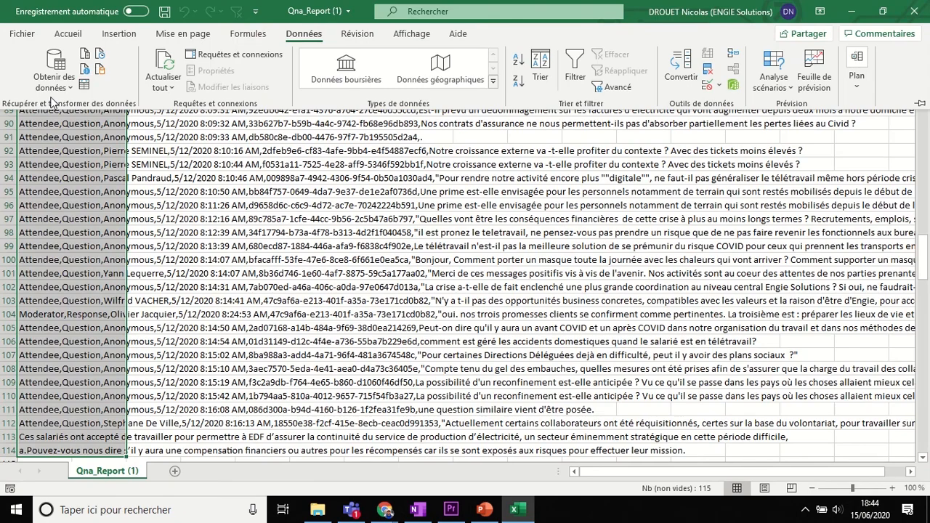
Step: In Excel, import the AttendeeReport (1) file as a table on a new sheet of Qna_Report (1) and close the queries pane
click(58, 87)
mouse_move(106, 110)
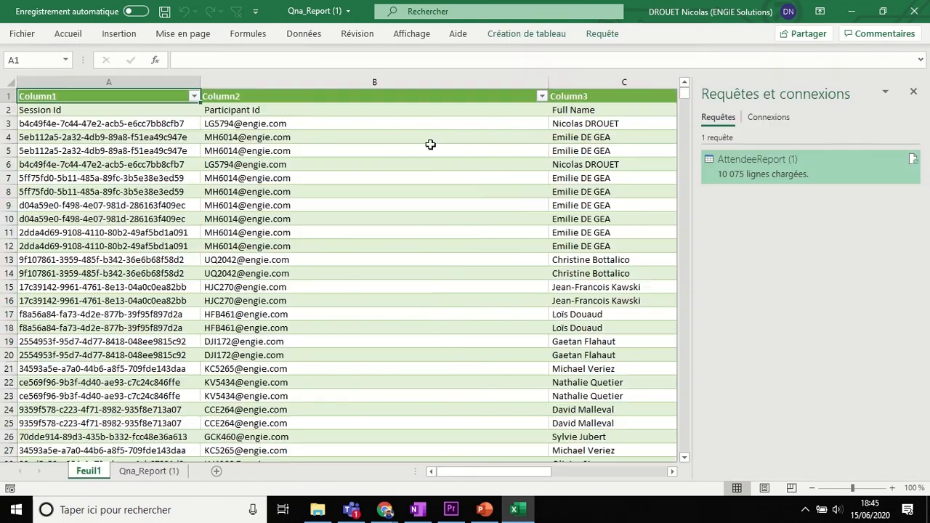
click(914, 93)
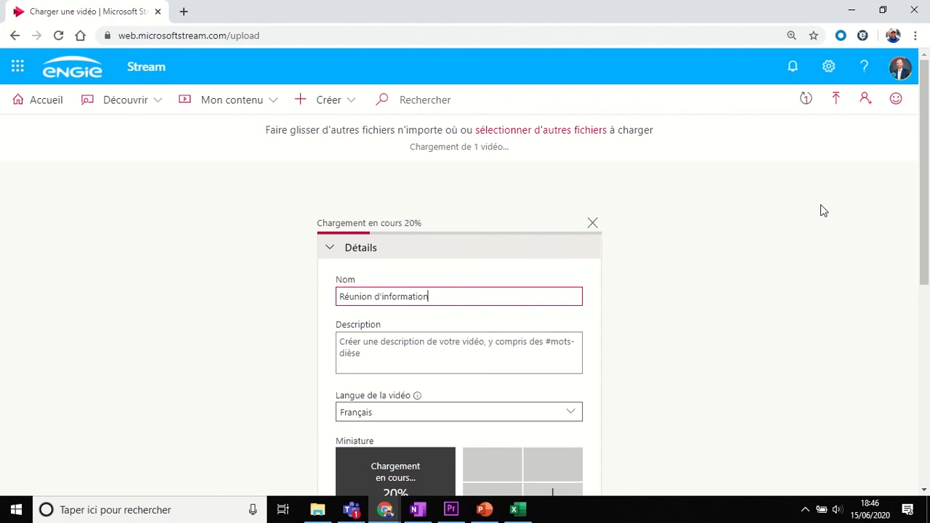
Step: In Microsoft Stream, enable automatic transcript generation for the uploaded video "Réunion d'information"
drag(921, 155, 919, 288)
click(344, 374)
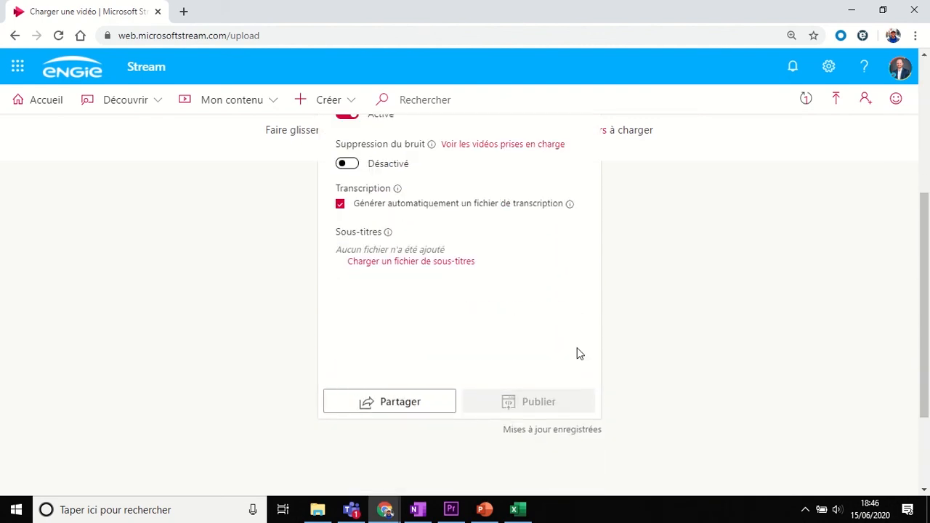